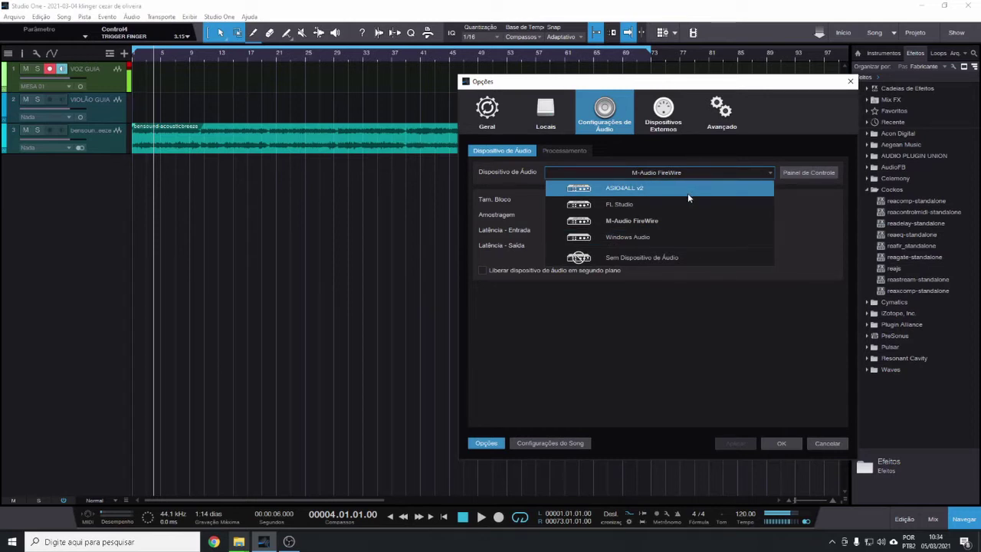
# Dismiss the audio device choices, cancel the options dialog without changes and hide the browser
pyautogui.click(668, 380)
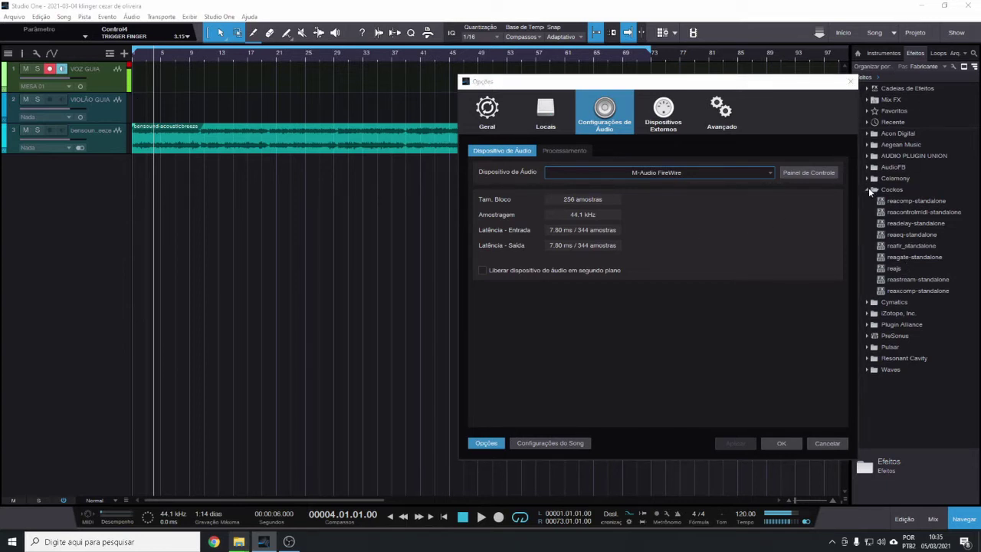
pyautogui.click(830, 444)
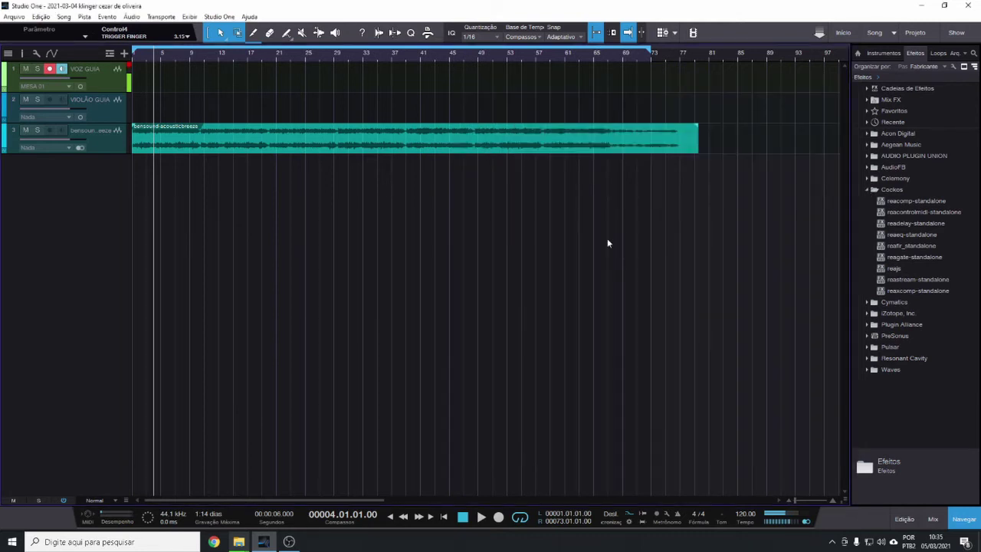
pyautogui.press('F5')
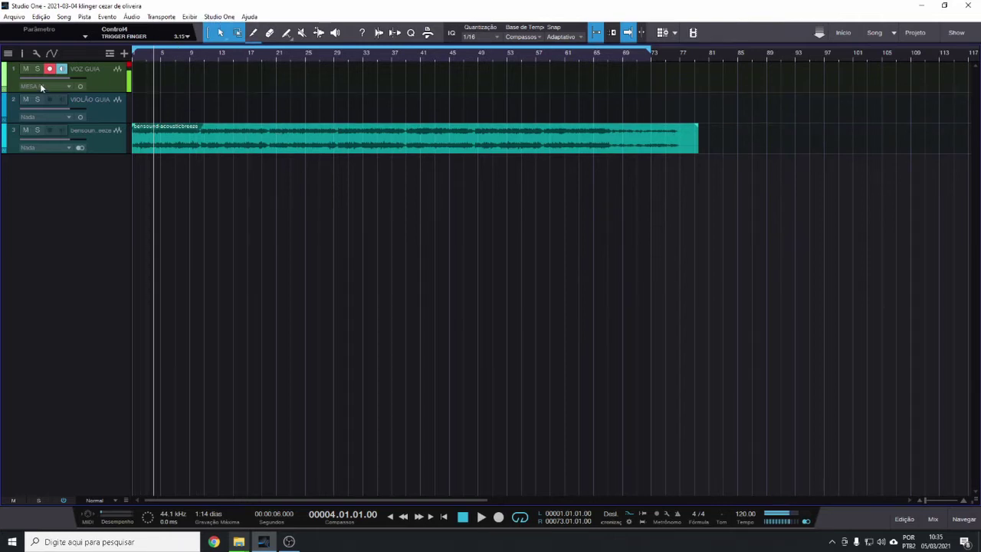
# Play the song from bar 8 to hear the acoustic track, and stop playback
pyautogui.click(181, 62)
pyautogui.press('space')
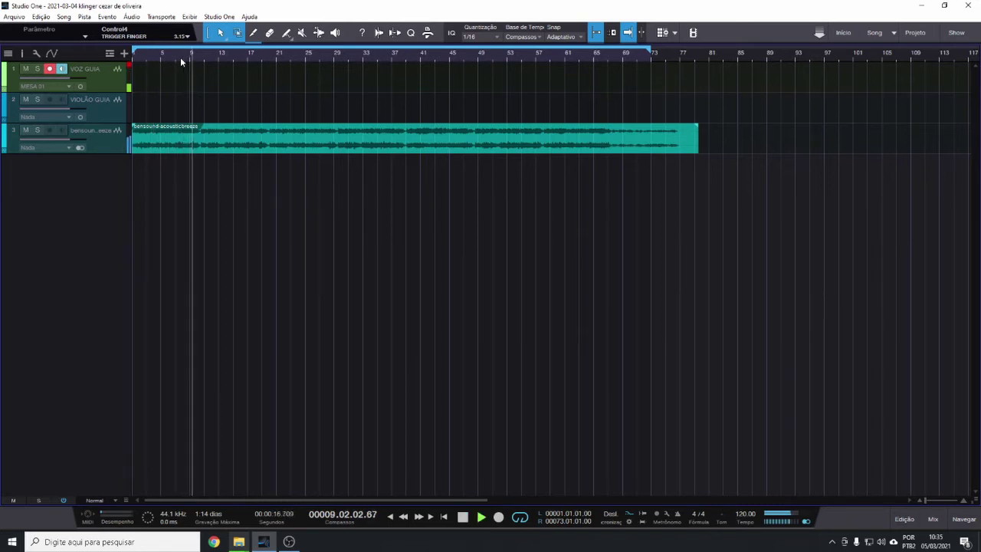
pyautogui.press('space')
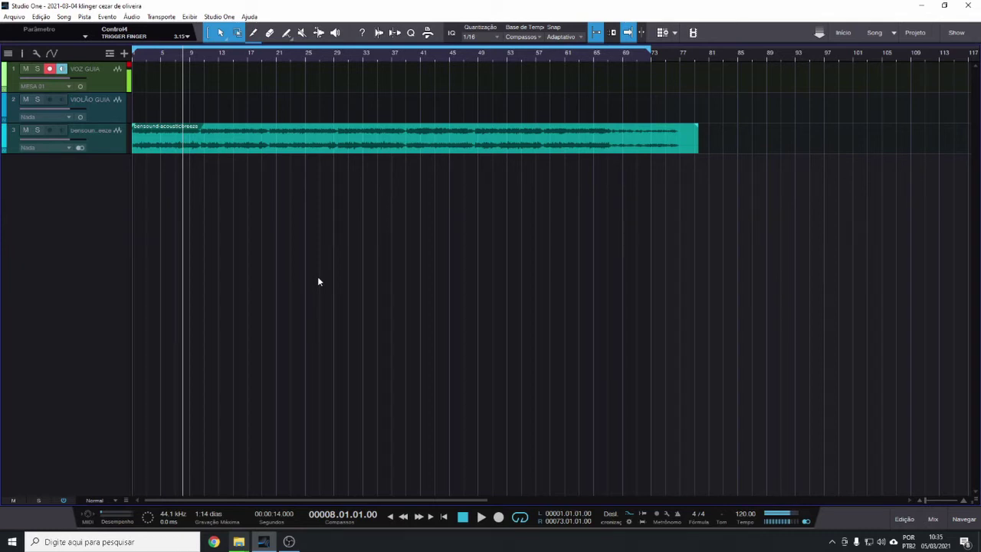
# Show the effects browser and the mixer, and locate the Cockos reastream-standalone effect among the Principal output's inserts
pyautogui.press('F7')
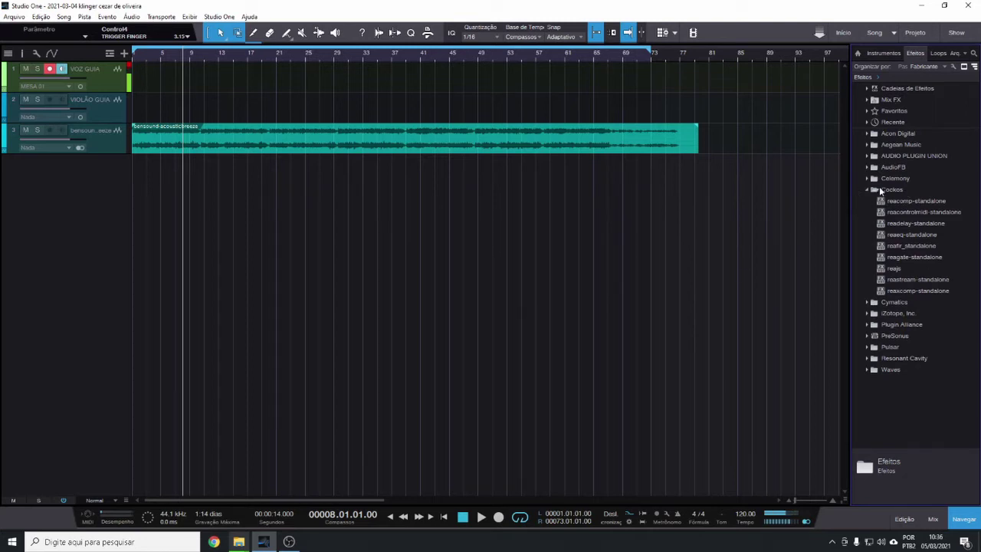
pyautogui.click(898, 280)
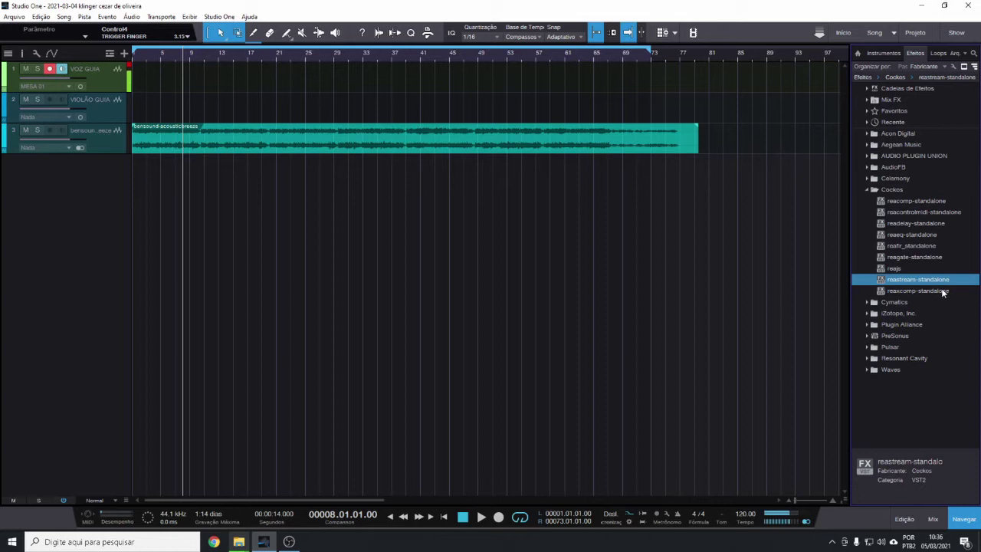
pyautogui.press('F3')
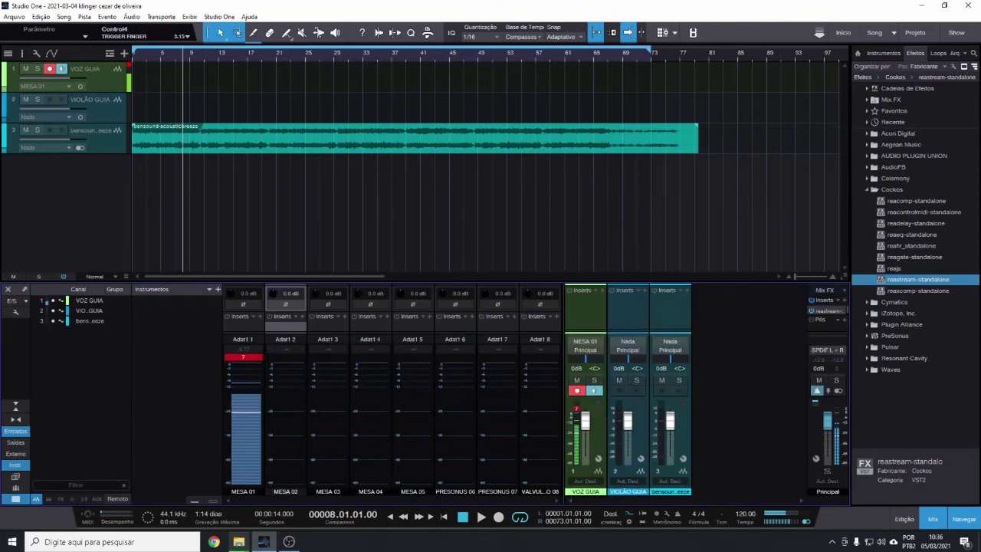
pyautogui.moveTo(954, 284); pyautogui.dragTo(830, 312)
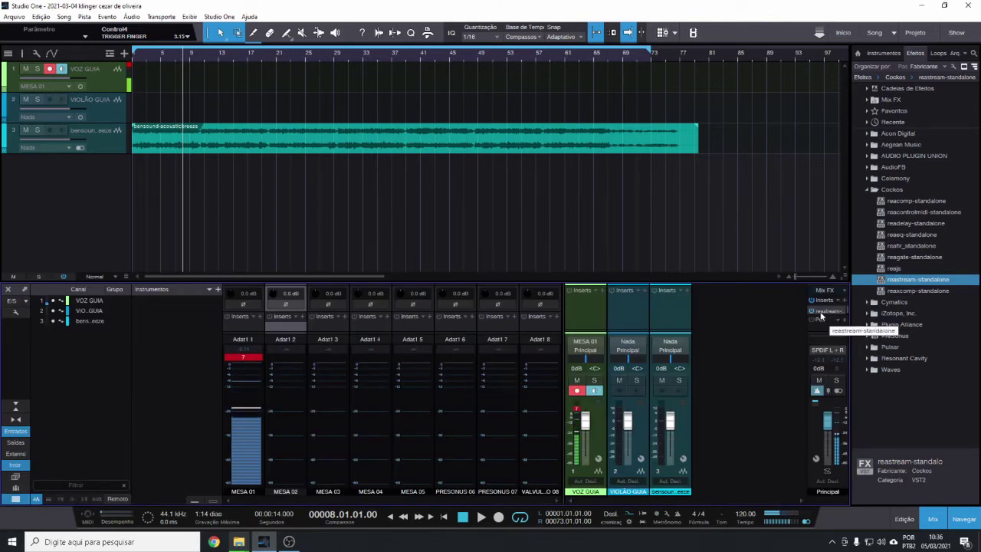
# Open the reastream-standalone insert on the Principal output and set its send destination to * local broadcast
pyautogui.doubleClick(824, 311)
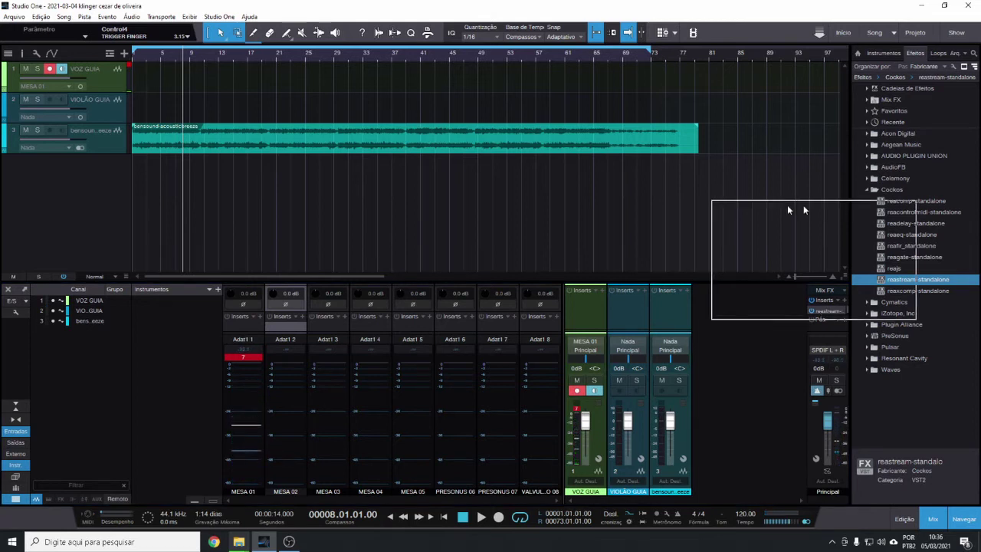
pyautogui.moveTo(787, 210); pyautogui.dragTo(705, 170)
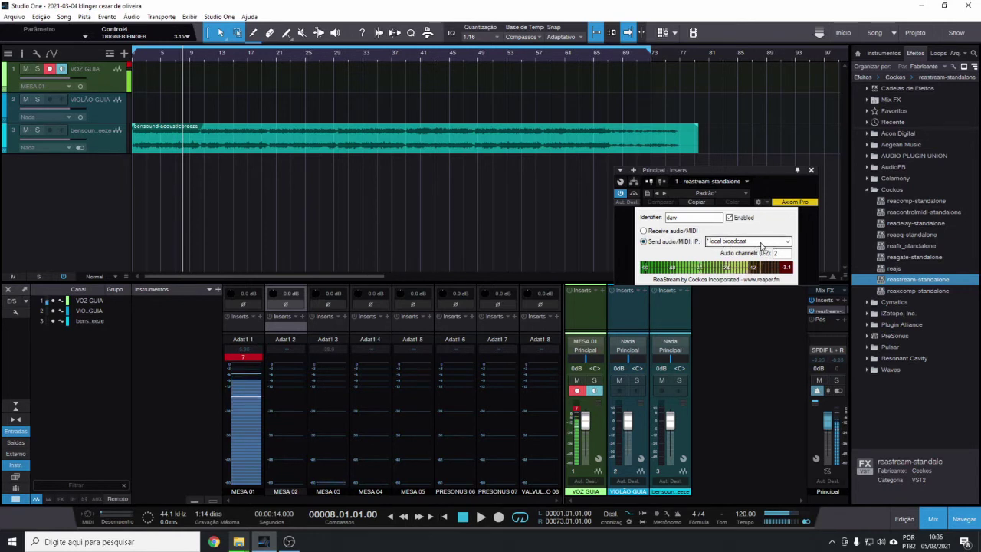
pyautogui.click(788, 243)
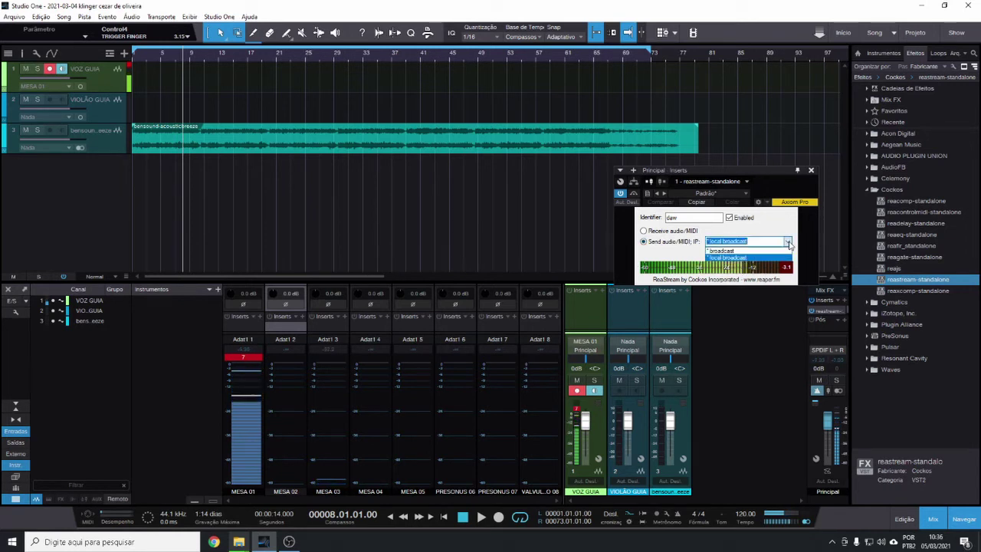
pyautogui.click(734, 257)
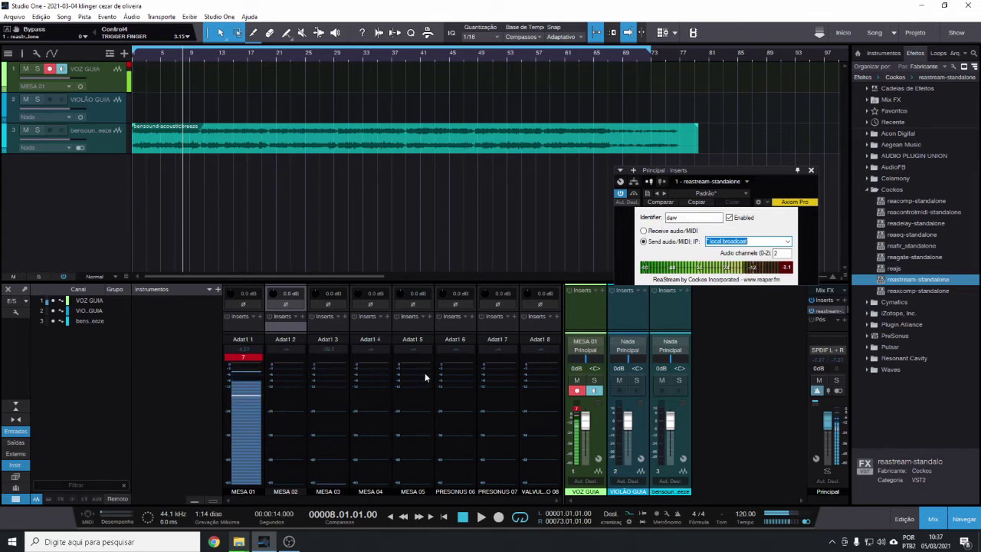
# Switch to OBS Studio and place its Desktop Audio ReaStream plugin window beside the Principal output's ReaStream window
pyautogui.click(289, 541)
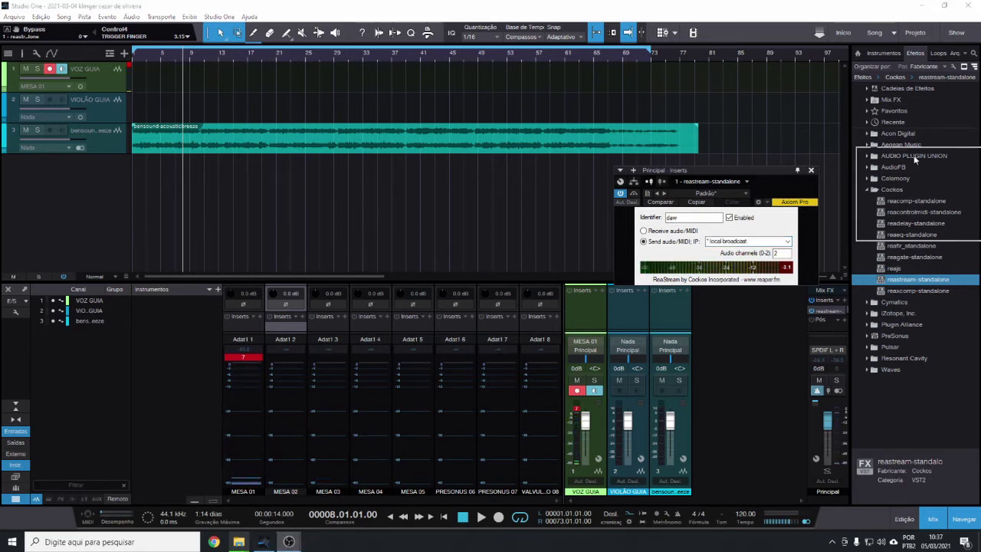
pyautogui.moveTo(597, 162)
pyautogui.mouseDown()
pyautogui.moveTo(519, 169)
pyautogui.moveTo(495, 182)
pyautogui.mouseUp()
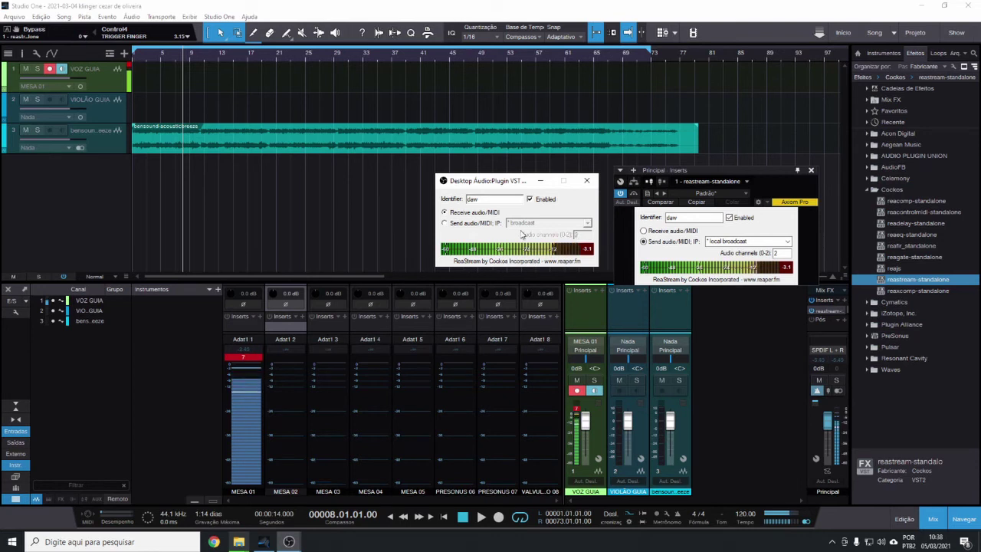
# Show the desktop, open the Windows Sound settings and examine the M-Audio ProFire Lightbridge playback devices
pyautogui.press('super+d')
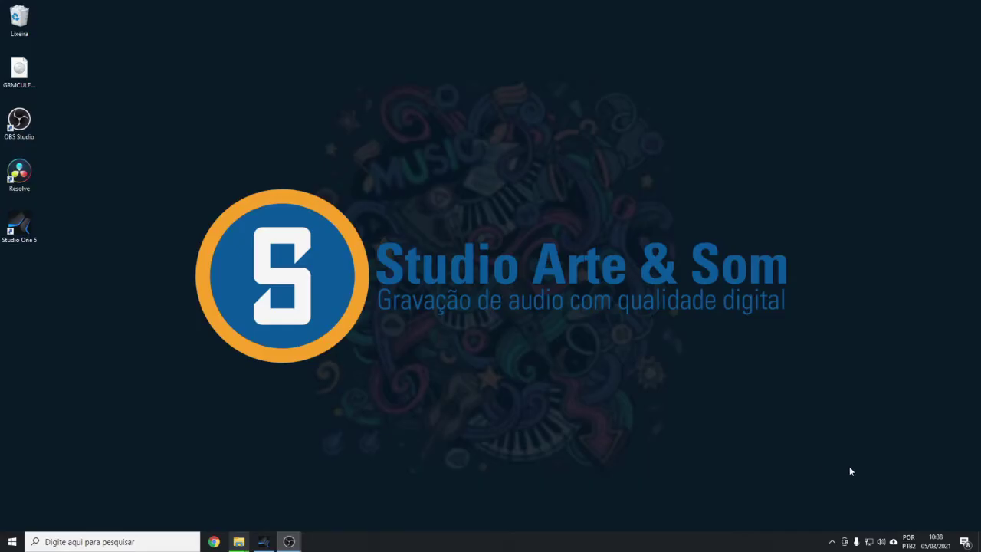
pyautogui.rightClick(880, 544)
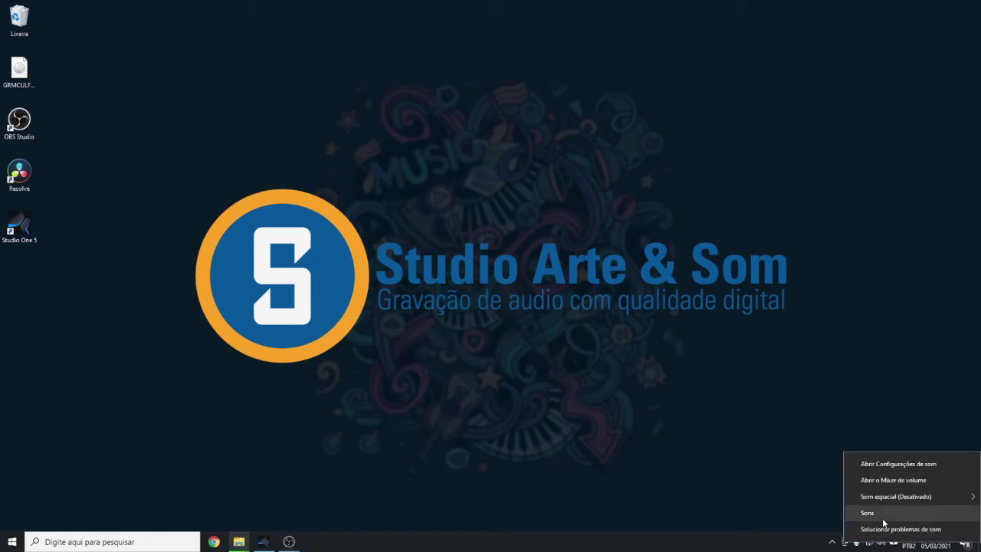
pyautogui.click(882, 518)
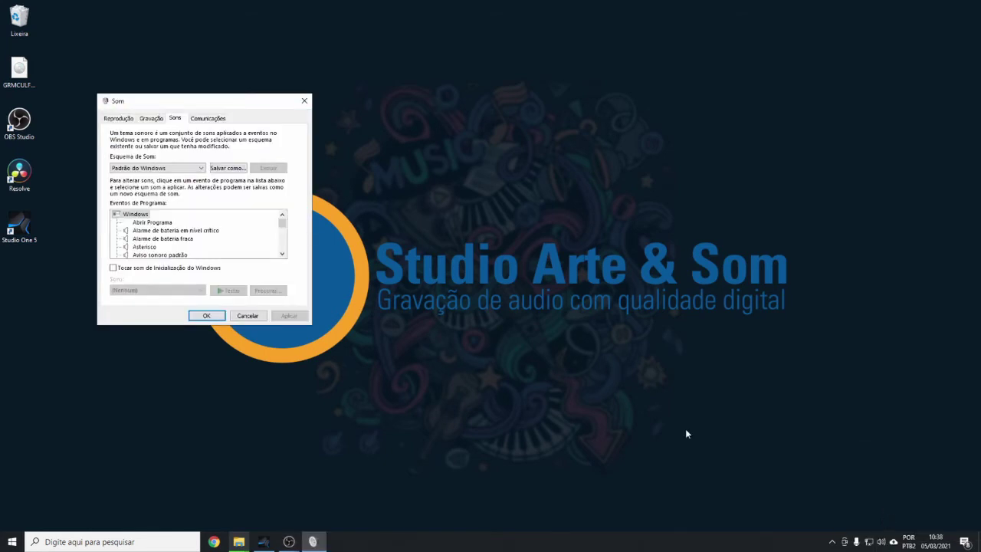
pyautogui.click(118, 119)
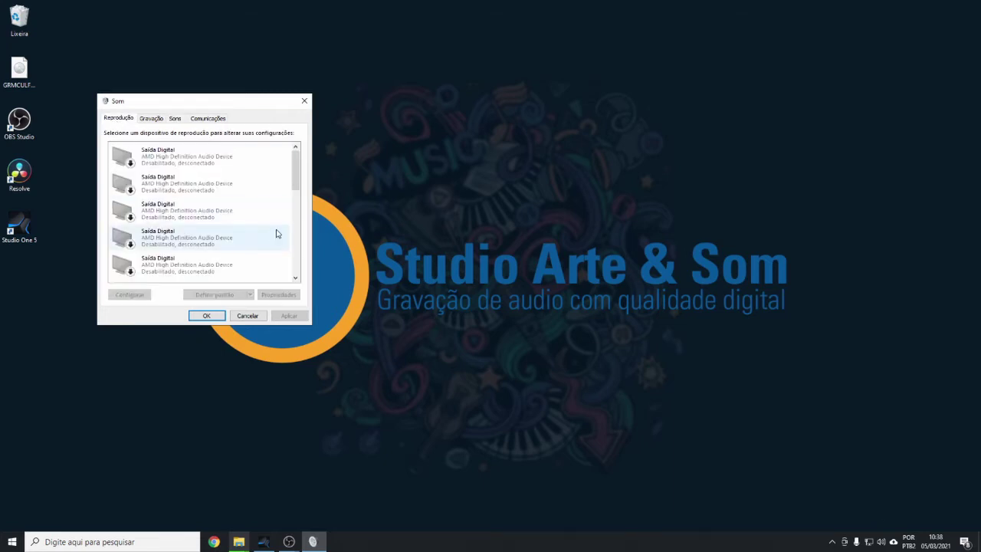
pyautogui.moveTo(296, 176); pyautogui.dragTo(300, 277)
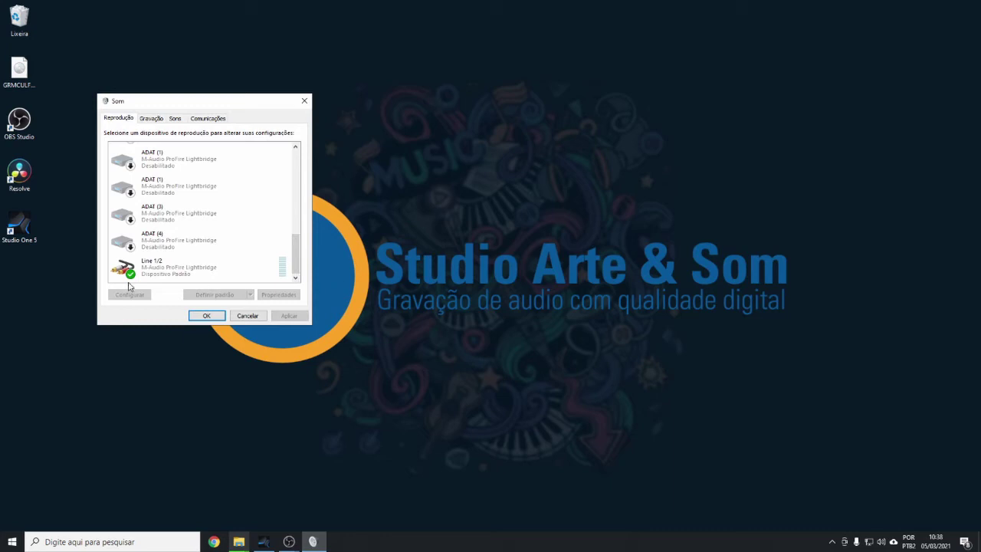
pyautogui.scroll(2, 160, 199)
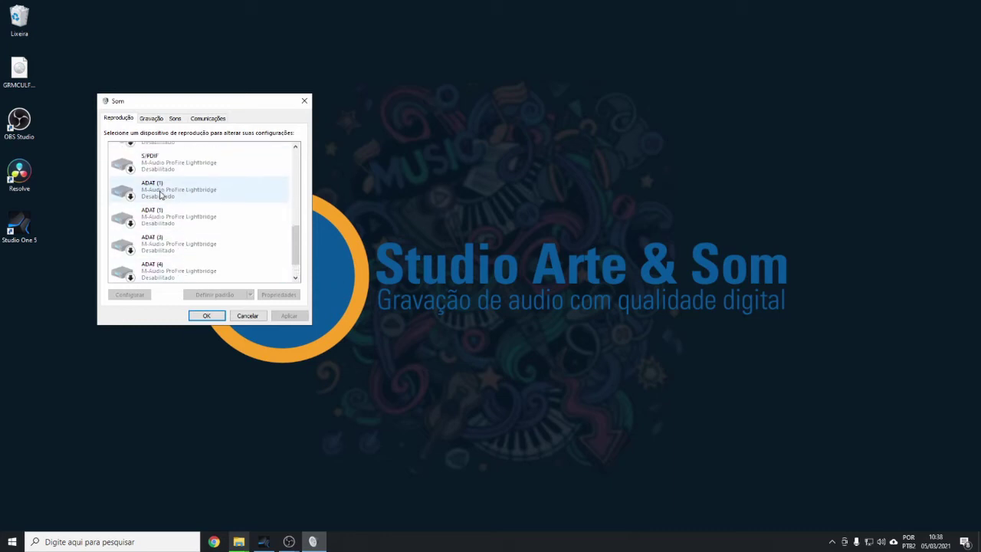
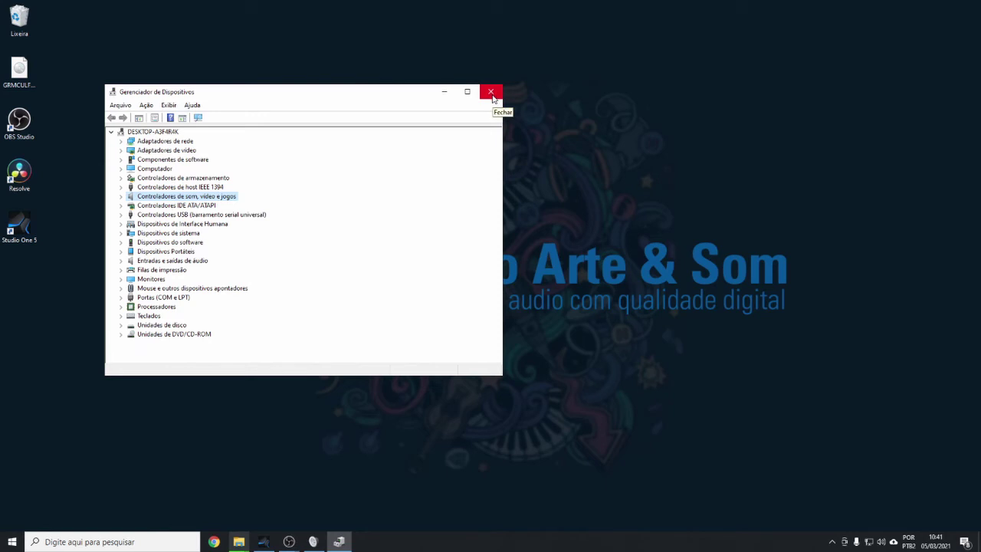
# Close the Device Manager and cancel the Sound settings
pyautogui.click(491, 93)
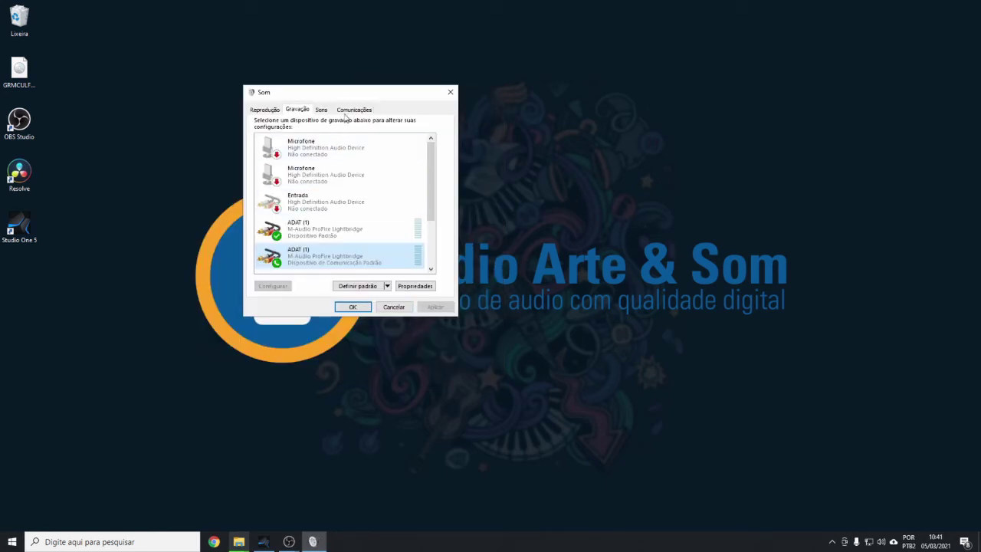
pyautogui.moveTo(345, 98); pyautogui.dragTo(394, 119)
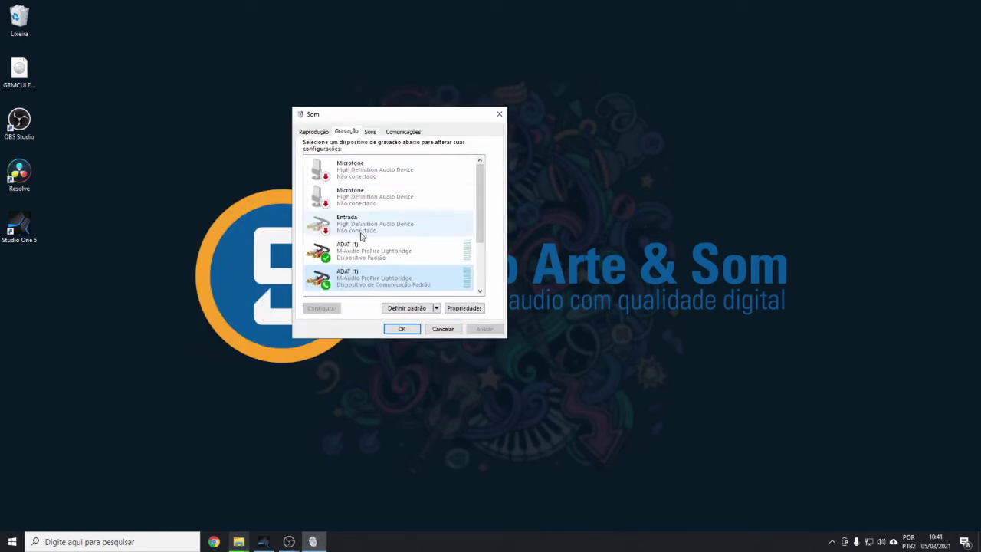
pyautogui.click(442, 329)
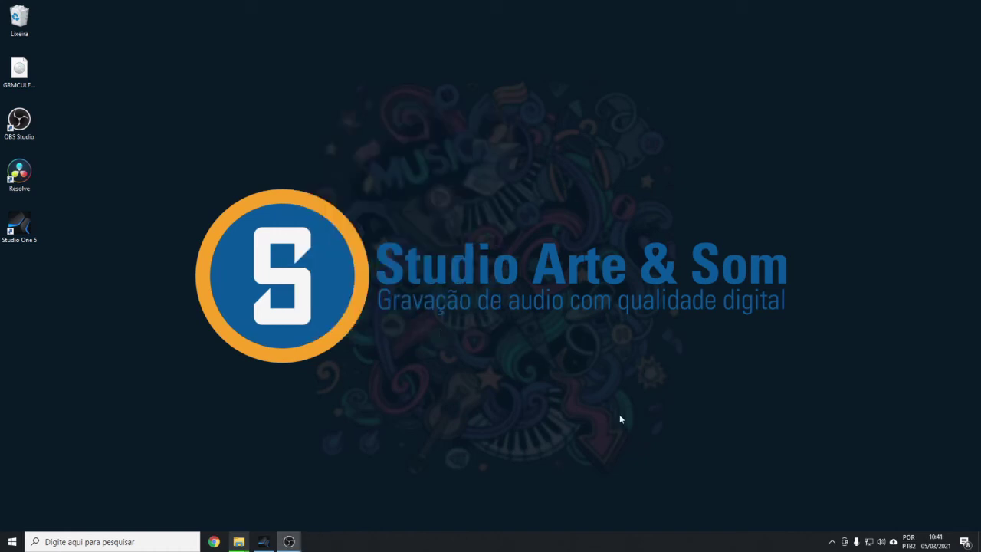
# Reopen the Windows Sound settings and select the Line 1/2 playback device of the M-Audio ProFire Lightbridge
pyautogui.rightClick(880, 544)
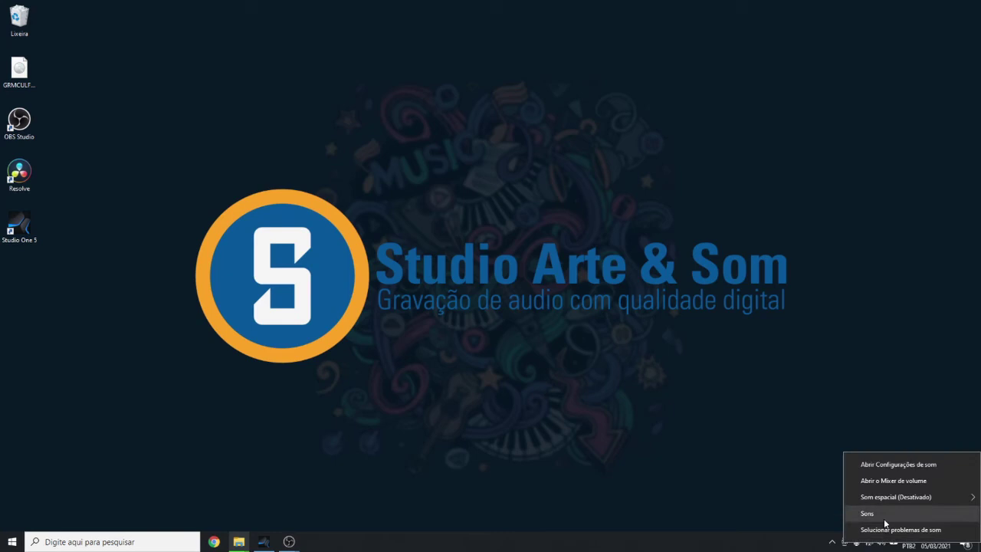
pyautogui.click(846, 481)
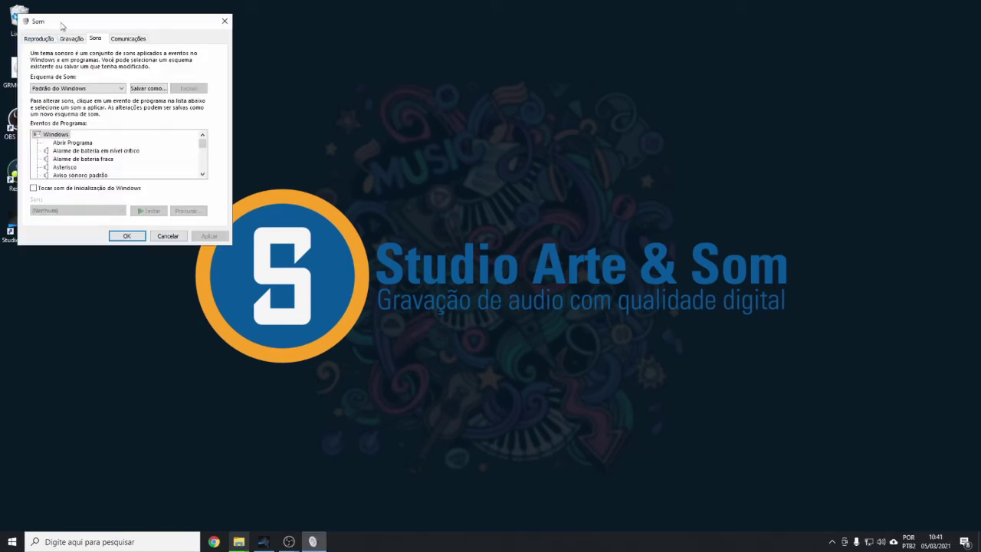
pyautogui.moveTo(97, 25); pyautogui.dragTo(340, 182)
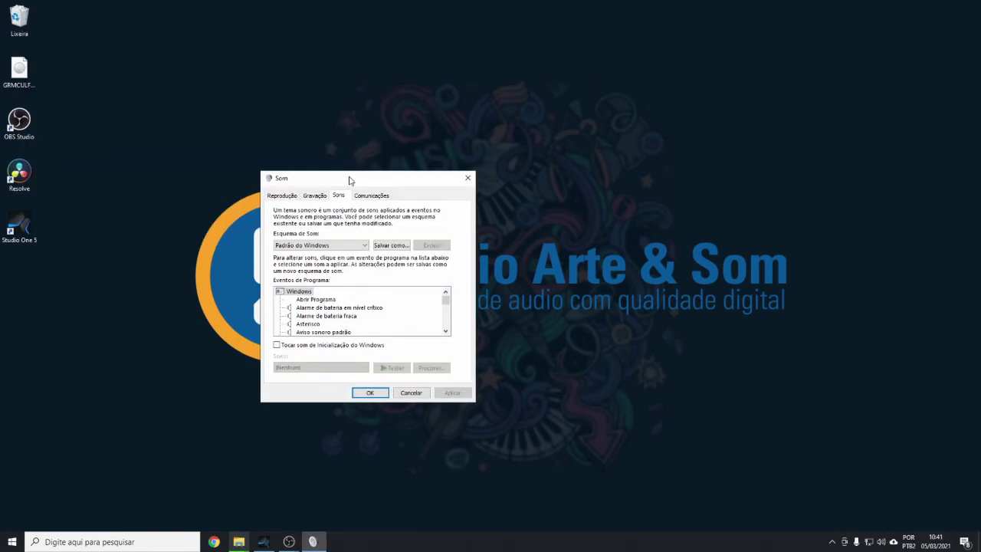
pyautogui.click(282, 196)
pyautogui.moveTo(459, 248); pyautogui.dragTo(463, 341)
pyautogui.click(336, 351)
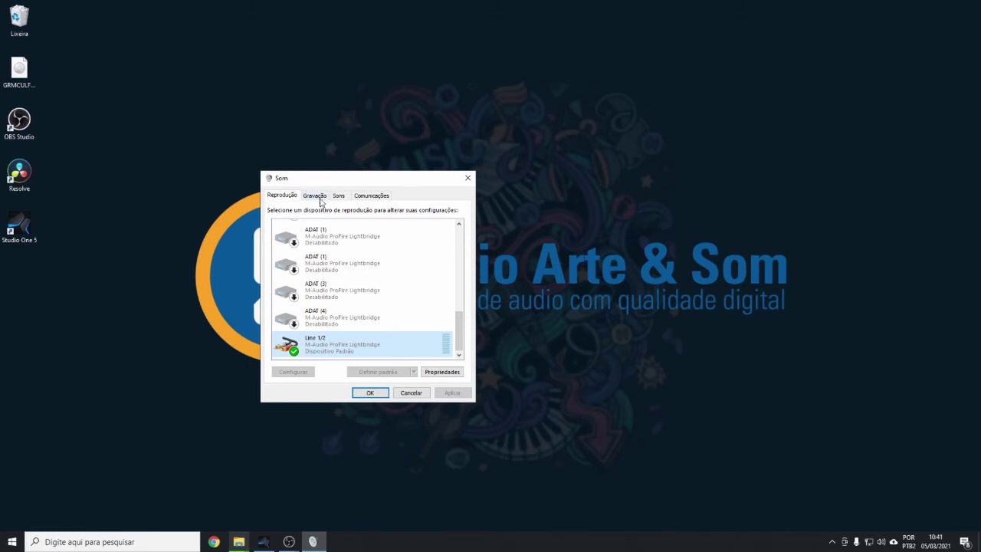
# Examine the Windows recording devices and view the properties of the default ADAT (1) device of the M-Audio ProFire Lightbridge
pyautogui.click(322, 197)
pyautogui.scroll(-3, 453, 322)
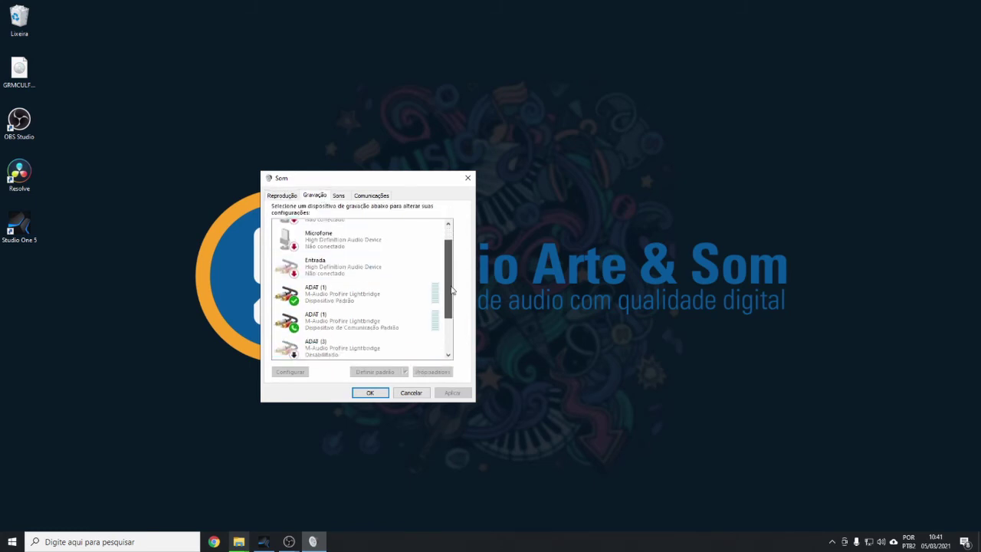
pyautogui.scroll(2, 454, 321)
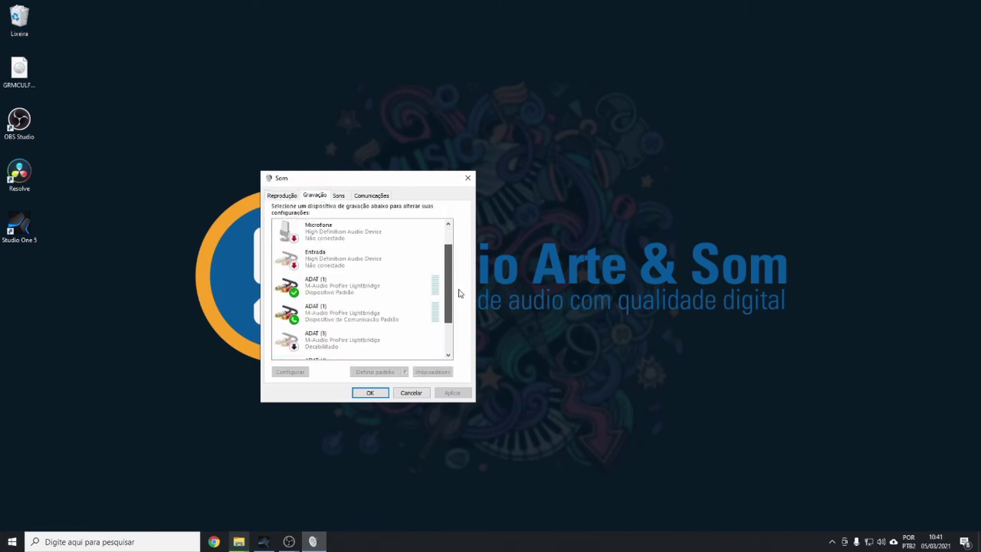
pyautogui.click(345, 286)
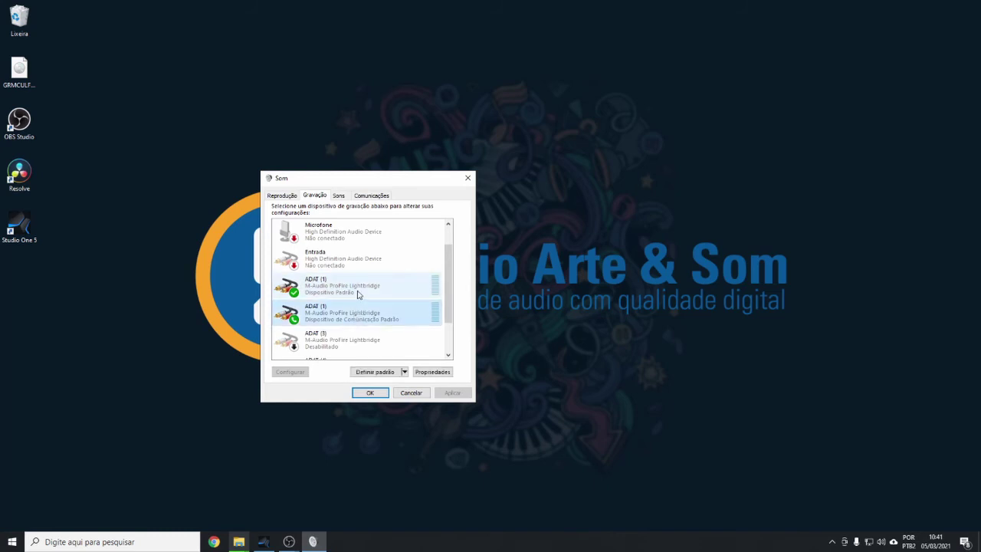
pyautogui.click(433, 372)
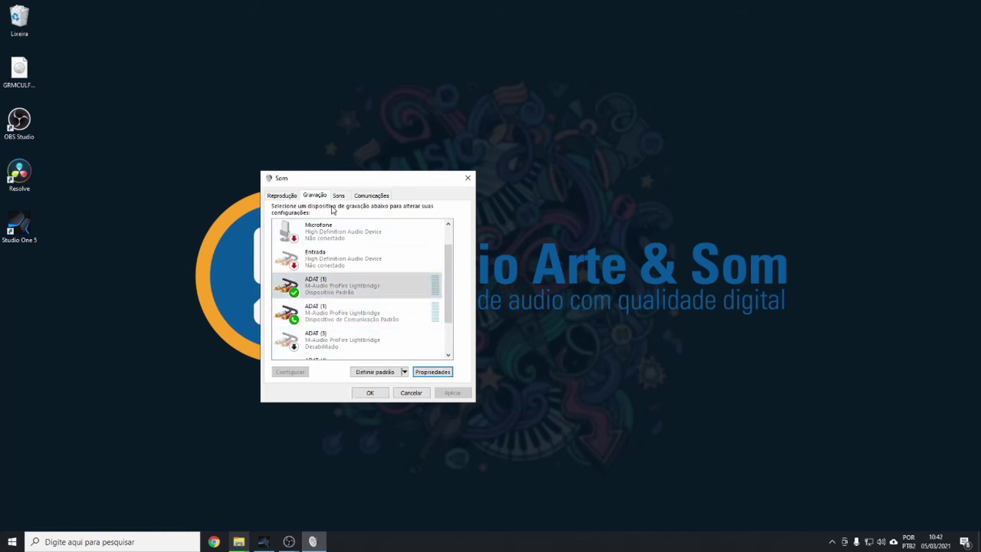
# Open the Listen settings of the default communication device ADAT (1) and check the system volume of Line 1/2
pyautogui.click(328, 312)
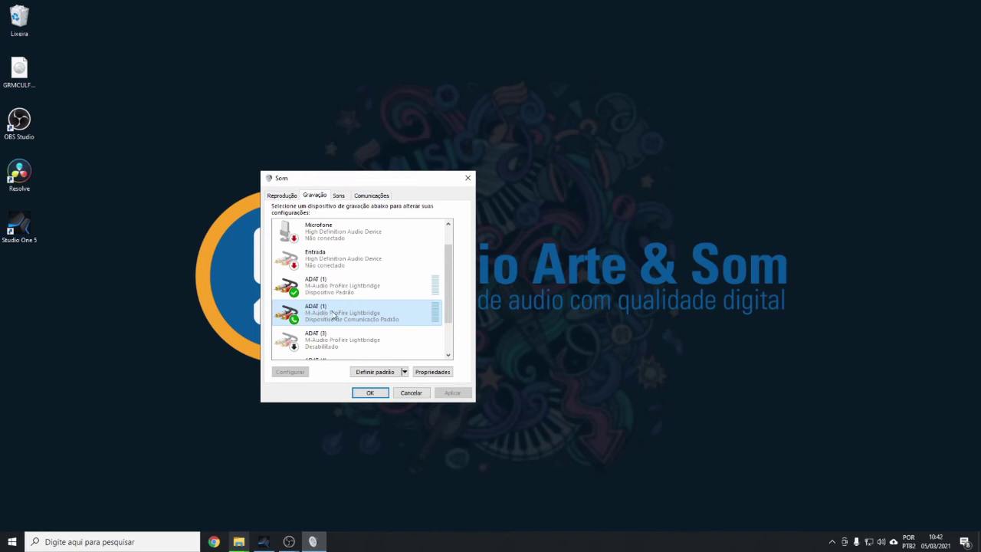
pyautogui.click(430, 372)
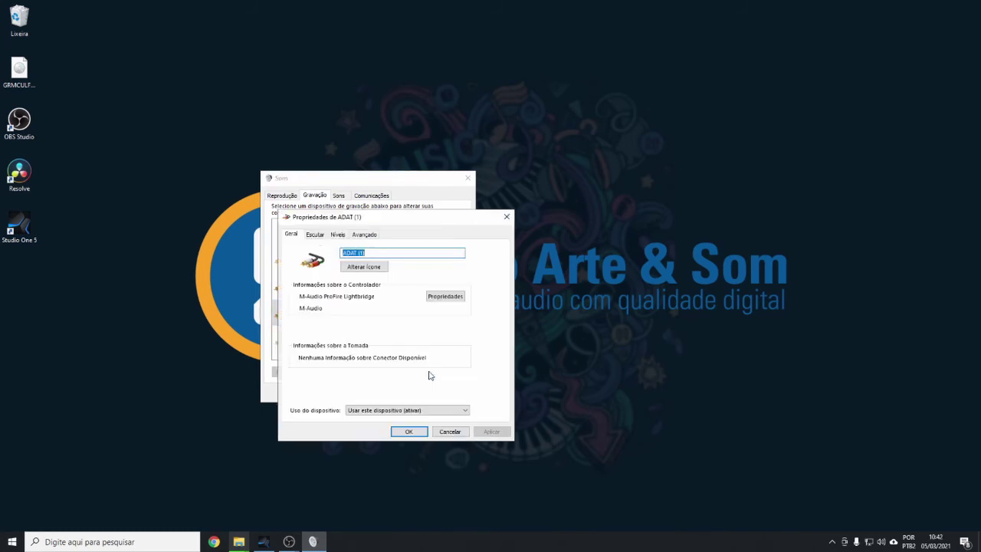
pyautogui.click(314, 235)
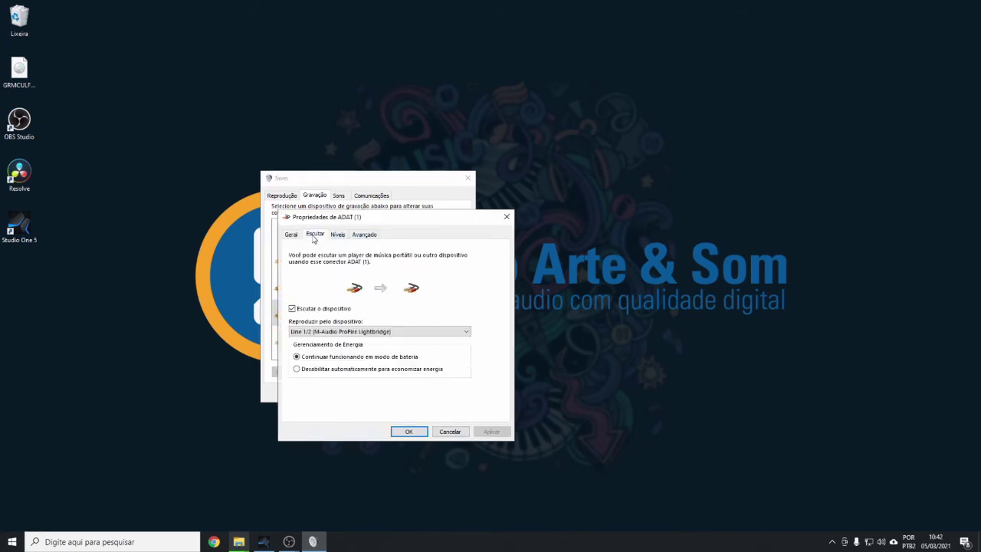
pyautogui.moveTo(388, 217); pyautogui.dragTo(520, 191)
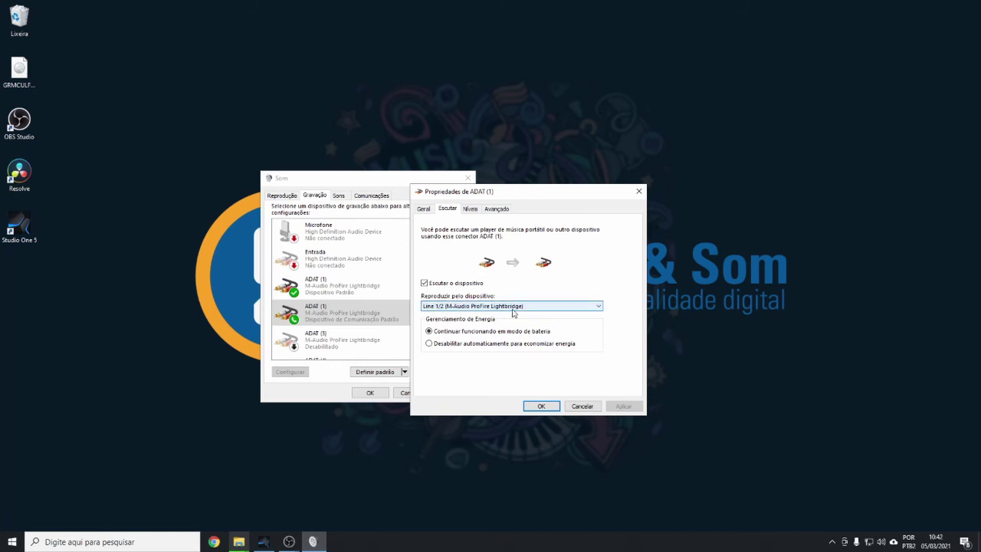
pyautogui.click(881, 542)
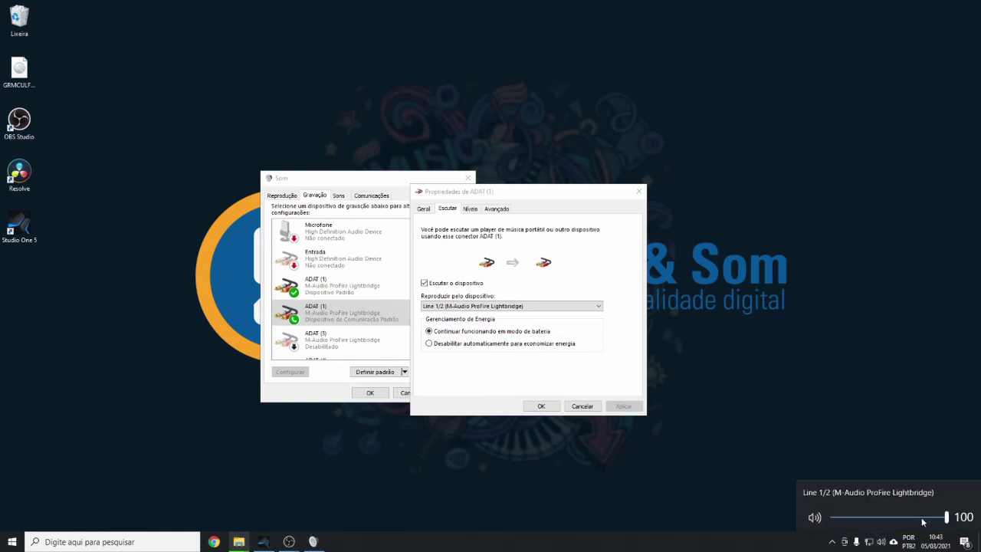
pyautogui.moveTo(944, 520)
pyautogui.mouseDown()
pyautogui.moveTo(933, 524)
pyautogui.moveTo(945, 521)
pyautogui.mouseUp()
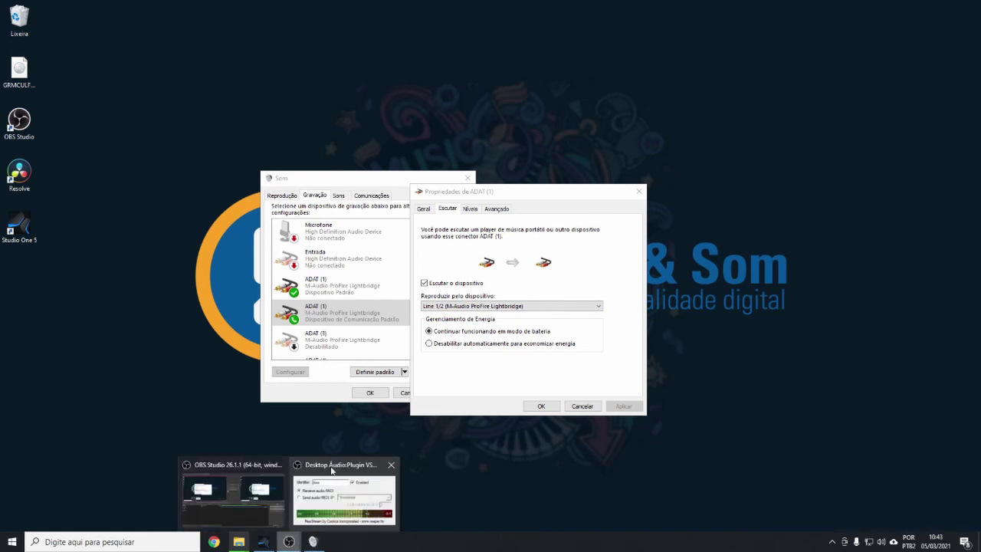
# Minimize Studio One and place OBS Studio's Desktop Audio ReaStream window beside the ADAT (1) properties
pyautogui.click(313, 541)
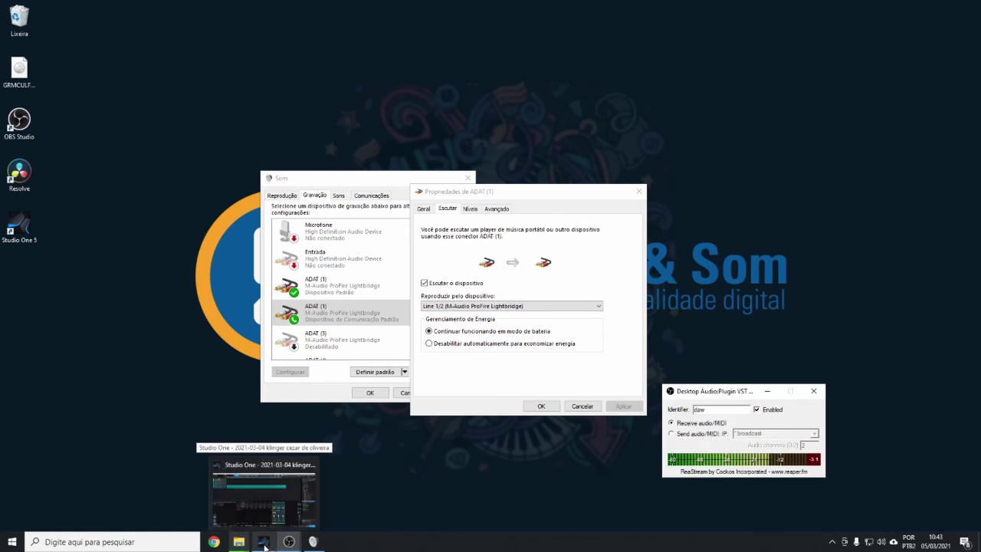
pyautogui.click(264, 544)
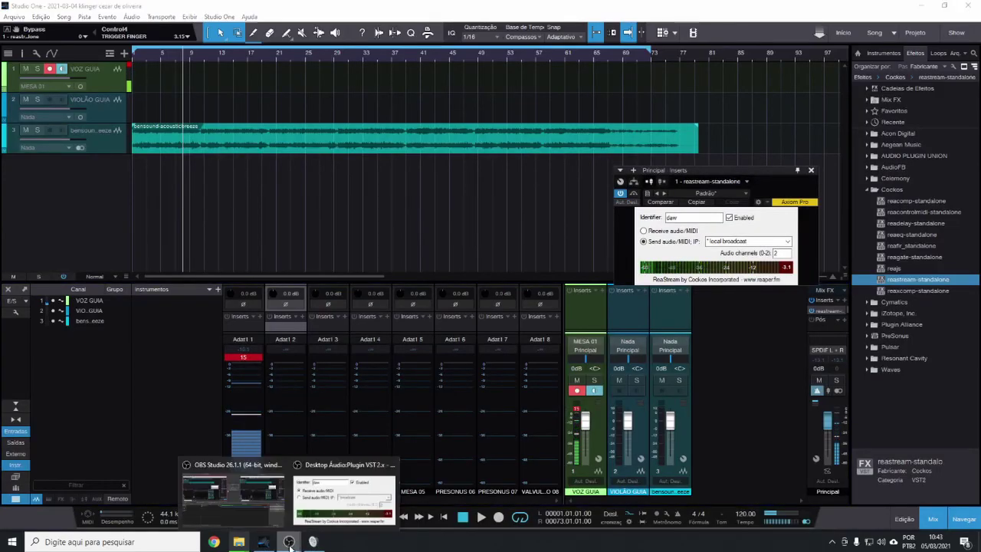
pyautogui.click(922, 6)
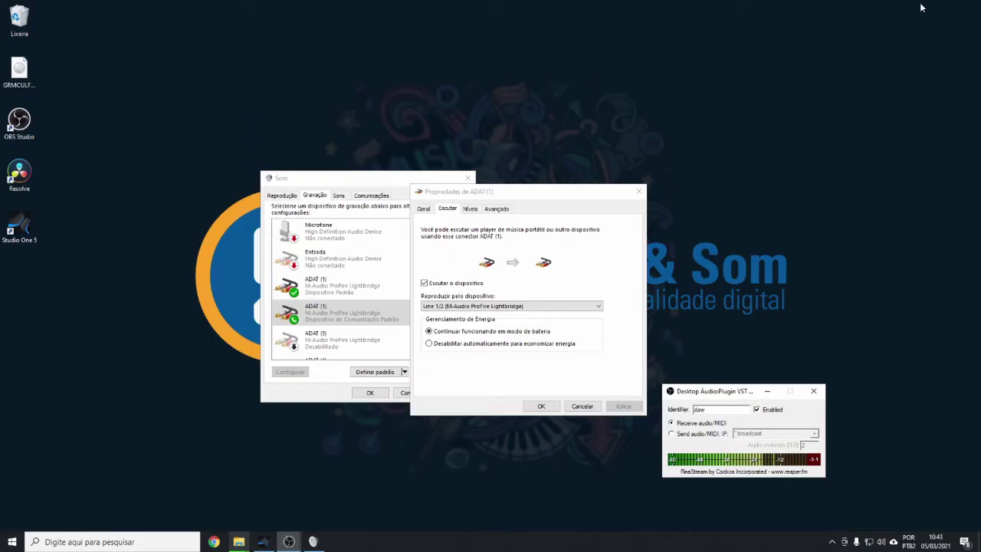
pyautogui.moveTo(719, 395); pyautogui.dragTo(742, 263)
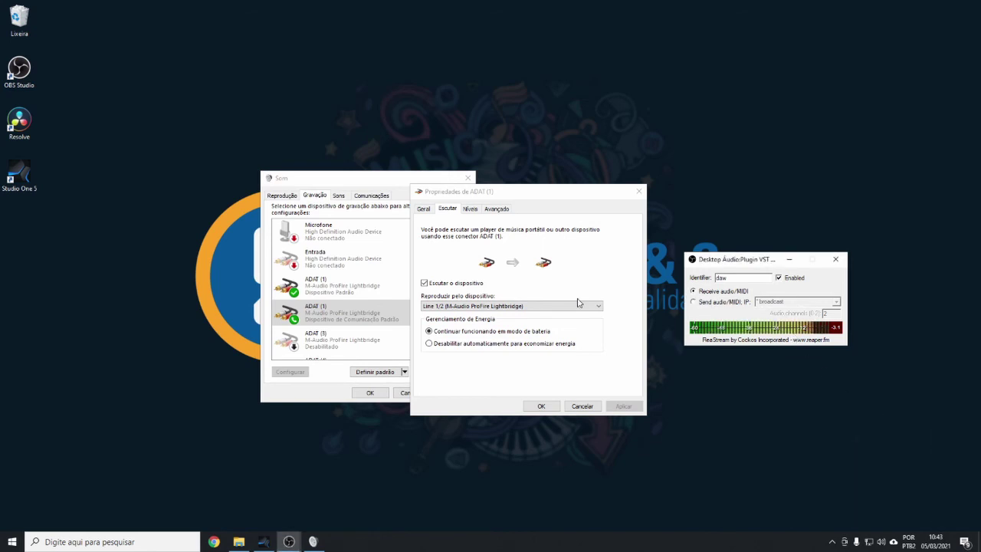
# Turn off listening to the ADAT (1) device and apply it, then re-enable and apply it and close the properties
pyautogui.click(424, 283)
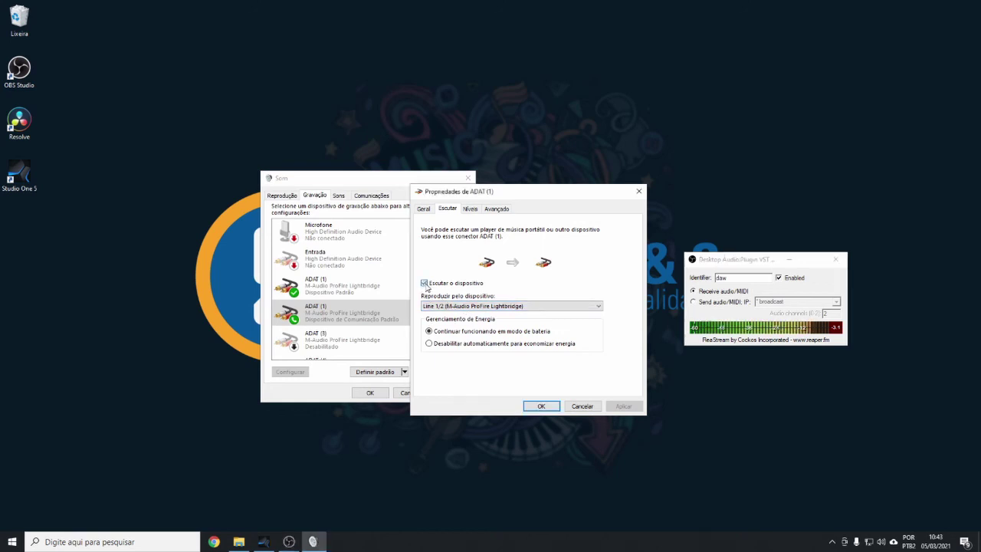
pyautogui.click(634, 412)
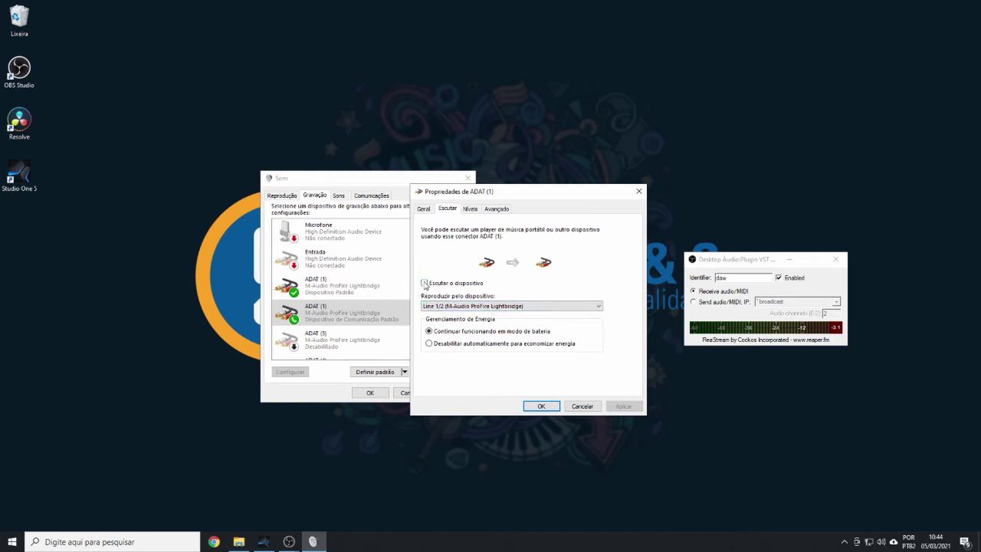
pyautogui.click(425, 282)
pyautogui.click(624, 406)
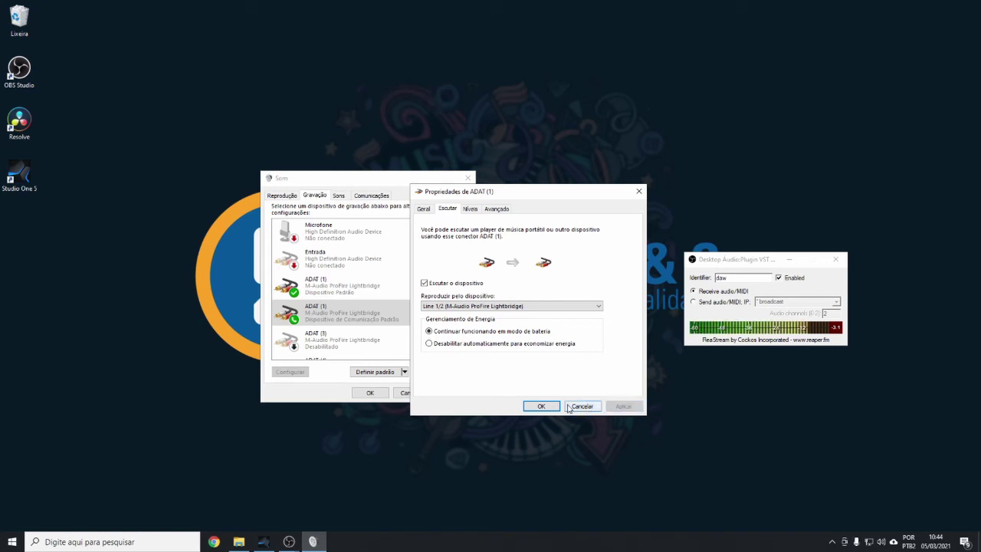
pyautogui.click(541, 406)
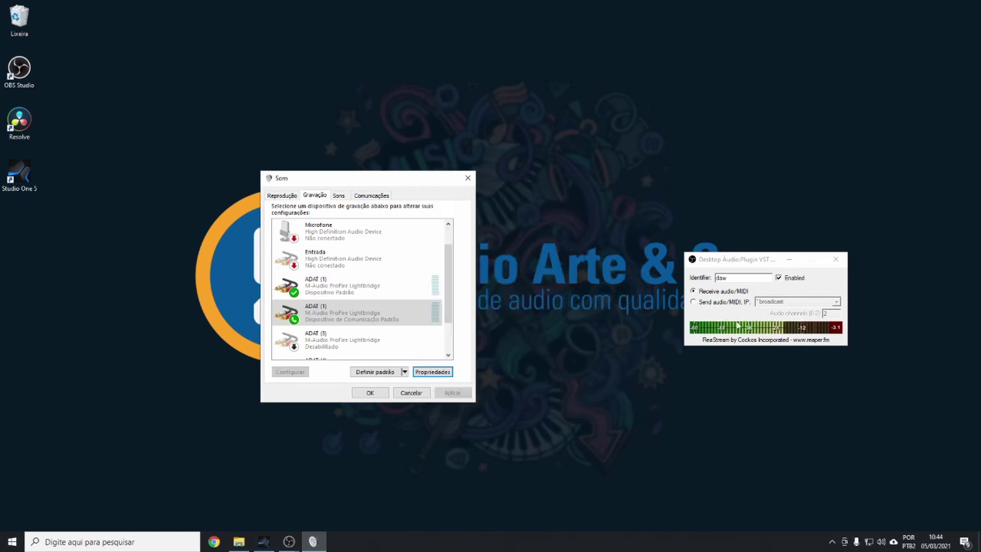